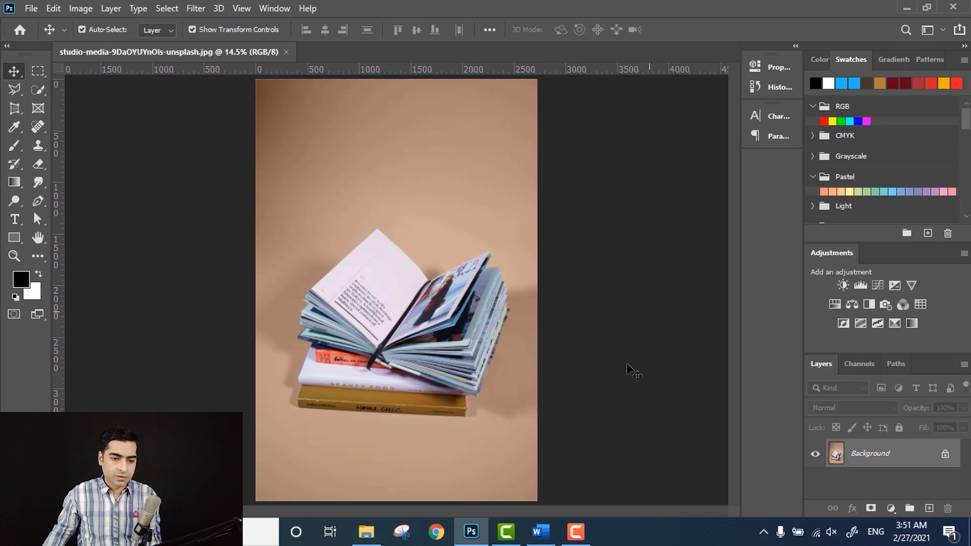
# Unlock the Background layer of the book photo
pyautogui.click(945, 456)
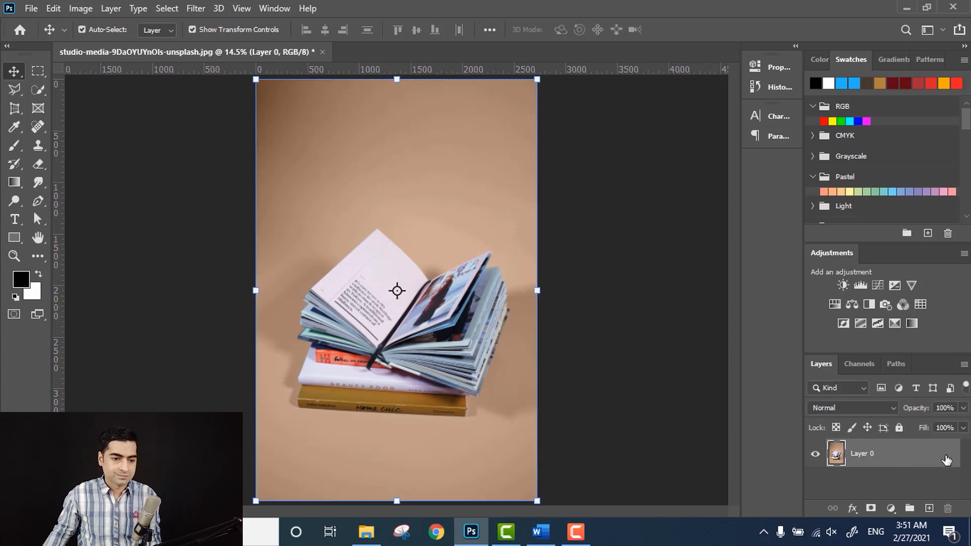
# Perspective-crop the image to the four corners of the open book's street photo page, fine-tuning the outer top corner before applying
pyautogui.scroll(2, 436, 310)
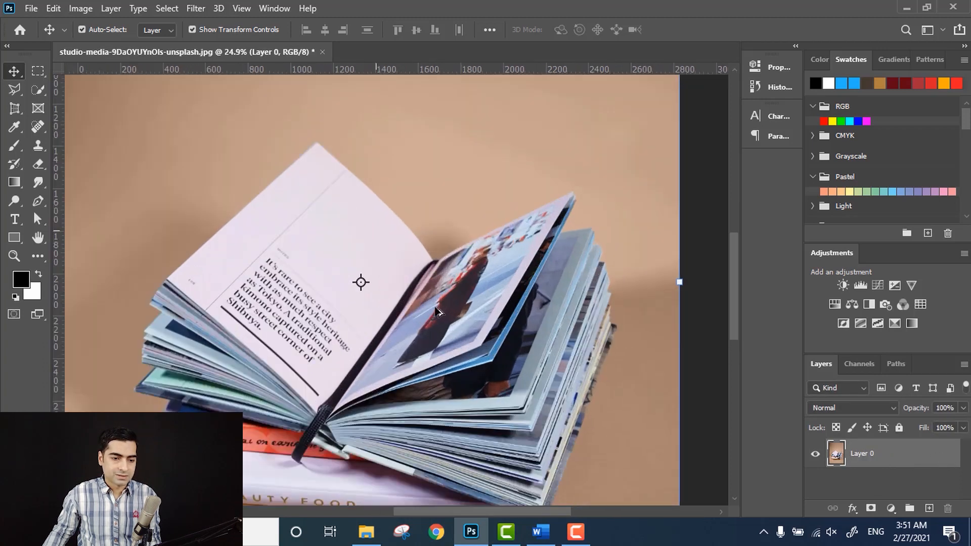
pyautogui.scroll(4, 436, 311)
pyautogui.click(14, 108)
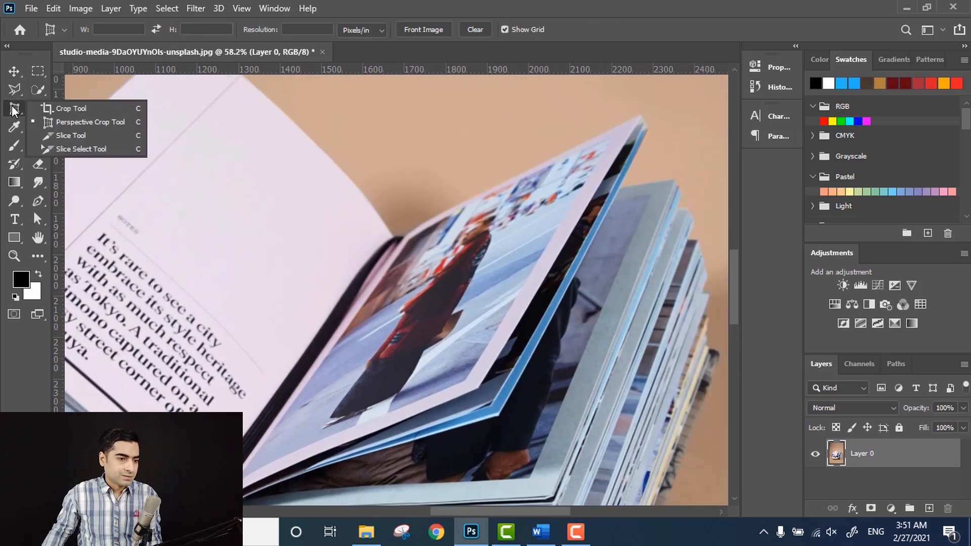
pyautogui.click(120, 122)
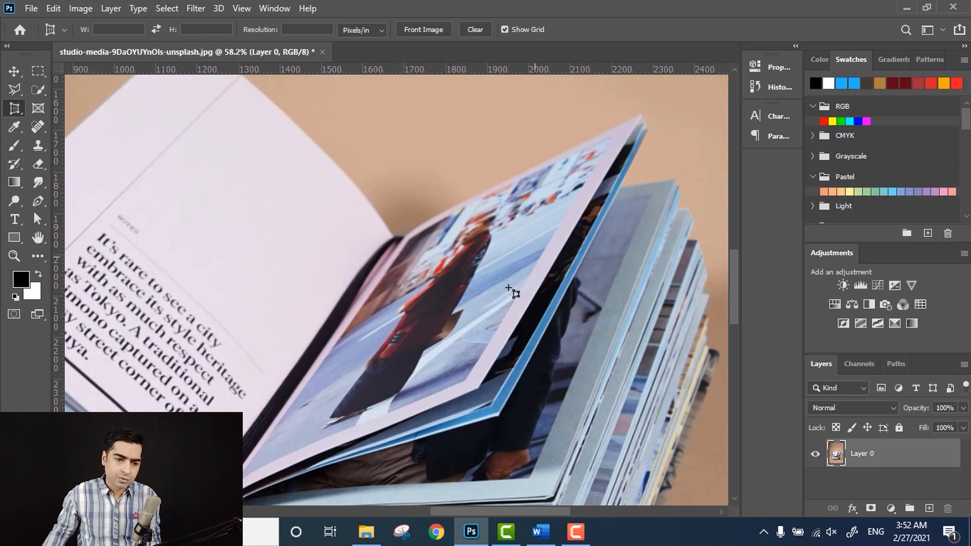
pyautogui.click(244, 476)
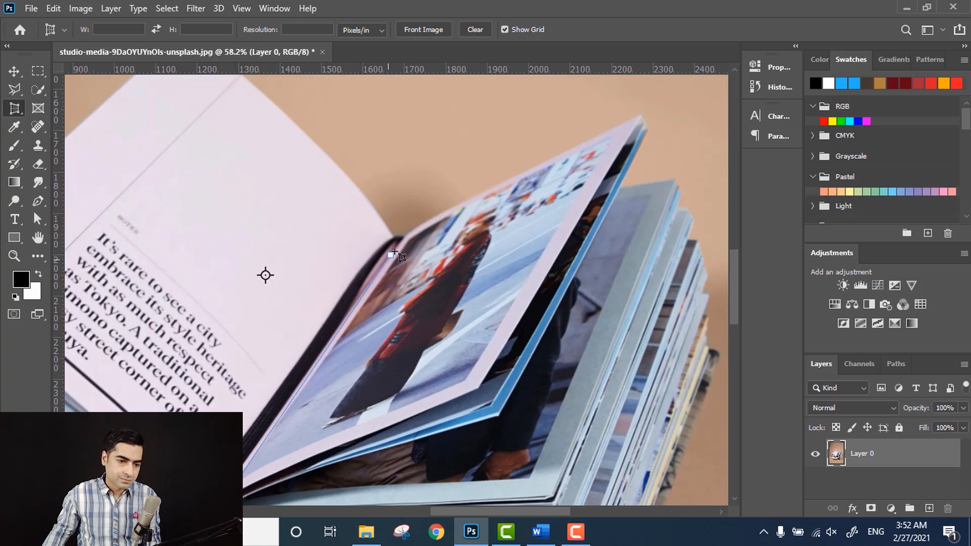
pyautogui.click(408, 238)
pyautogui.click(630, 127)
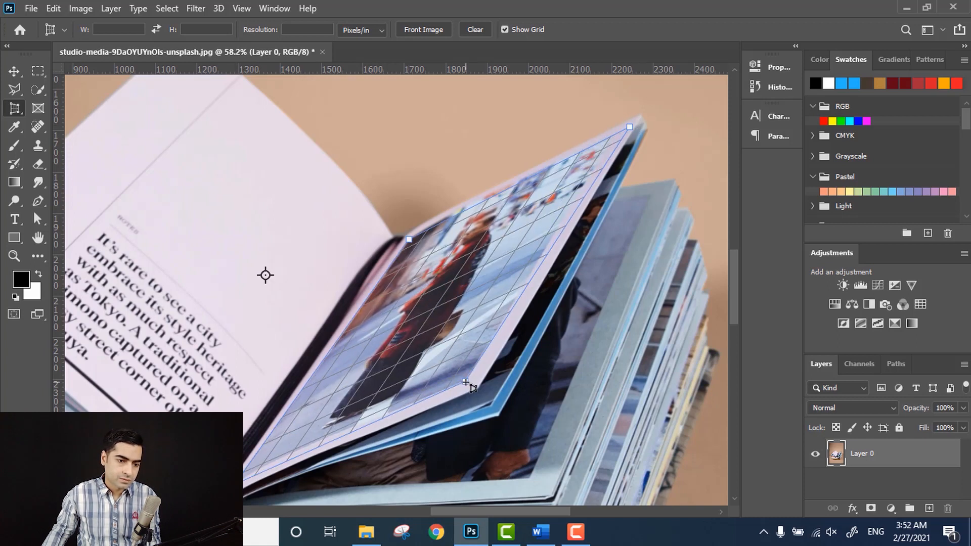
pyautogui.click(466, 382)
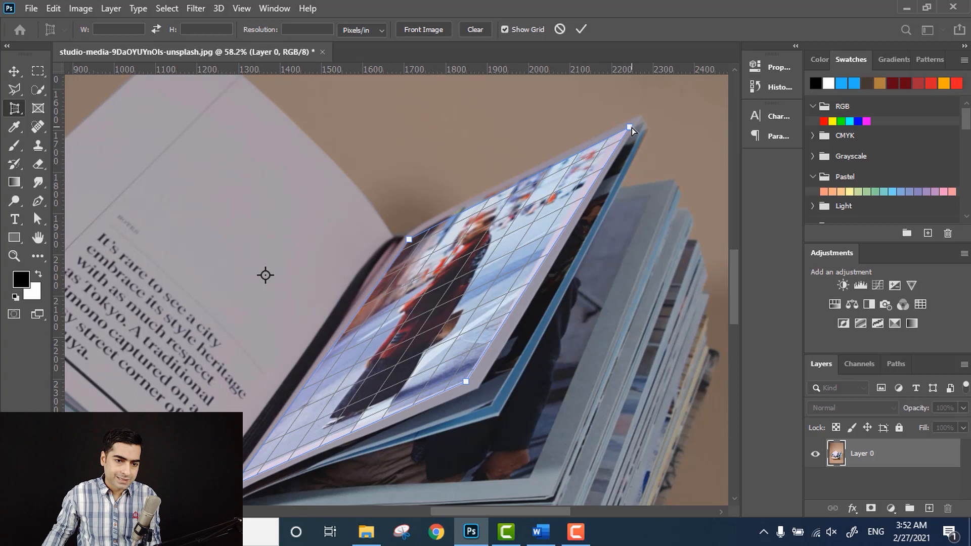
pyautogui.moveTo(630, 128)
pyautogui.mouseDown()
pyautogui.moveTo(614, 130)
pyautogui.moveTo(626, 128)
pyautogui.mouseUp()
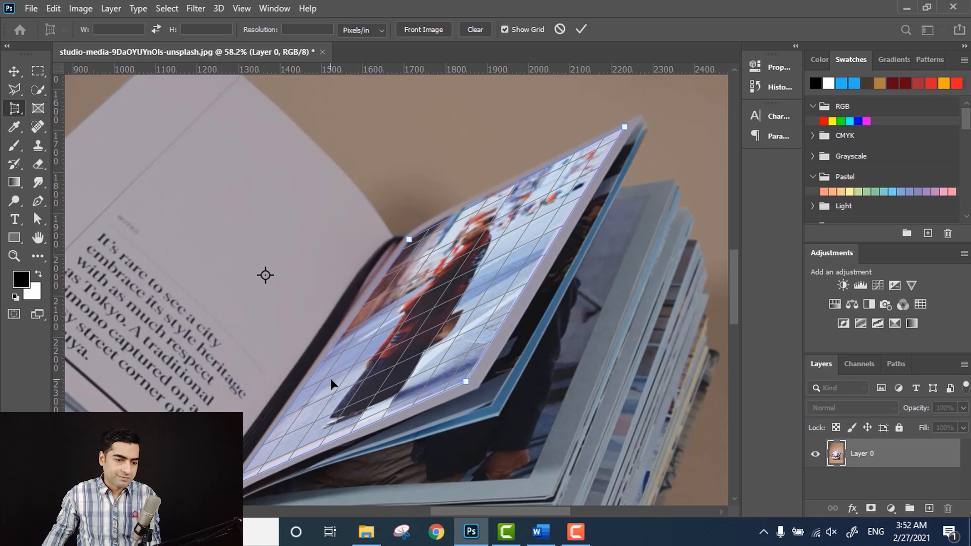
pyautogui.click(581, 29)
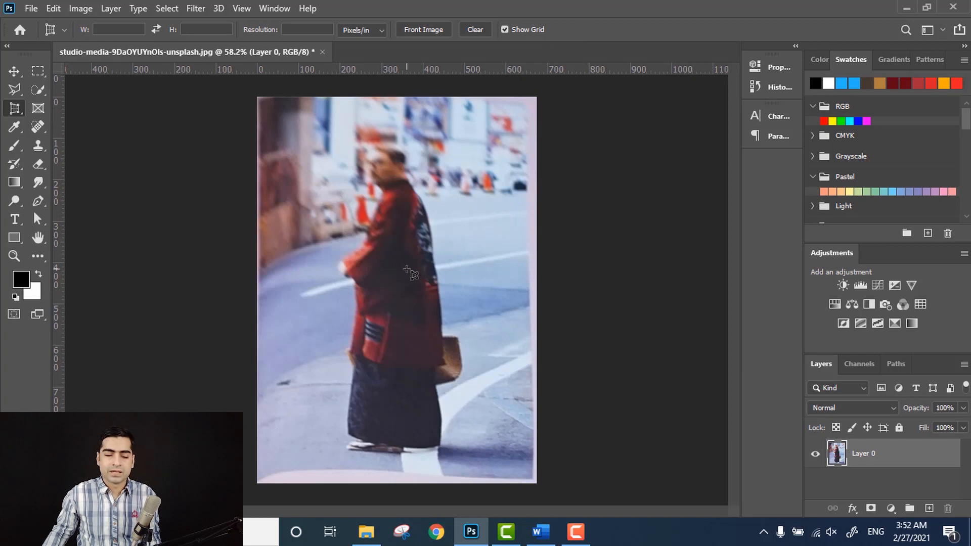
# Inspect the straightened photo page and undo its perspective crop
pyautogui.scroll(-3, 398, 280)
pyautogui.scroll(4, 398, 279)
pyautogui.scroll(-1, 397, 280)
pyautogui.scroll(-1, 398, 279)
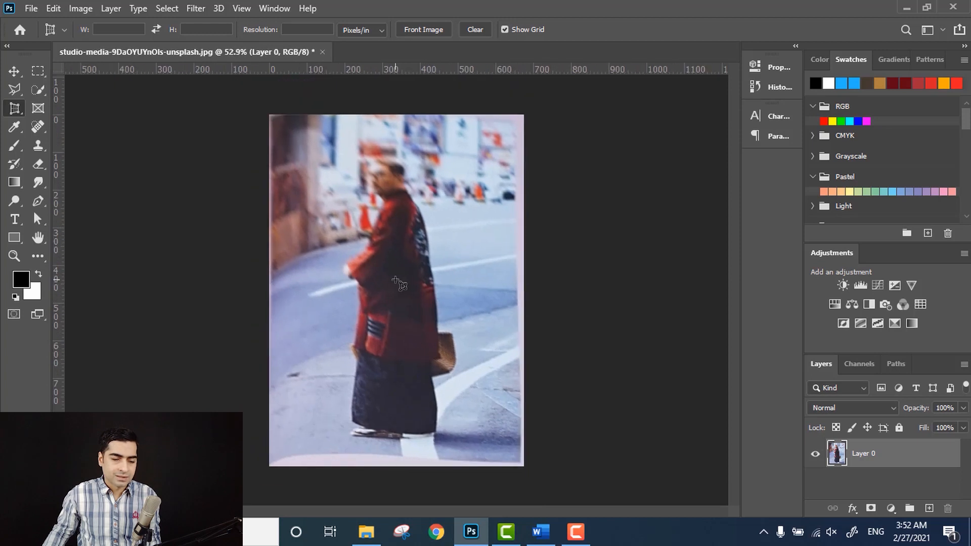
pyautogui.scroll(2, 397, 280)
pyautogui.scroll(-1, 394, 280)
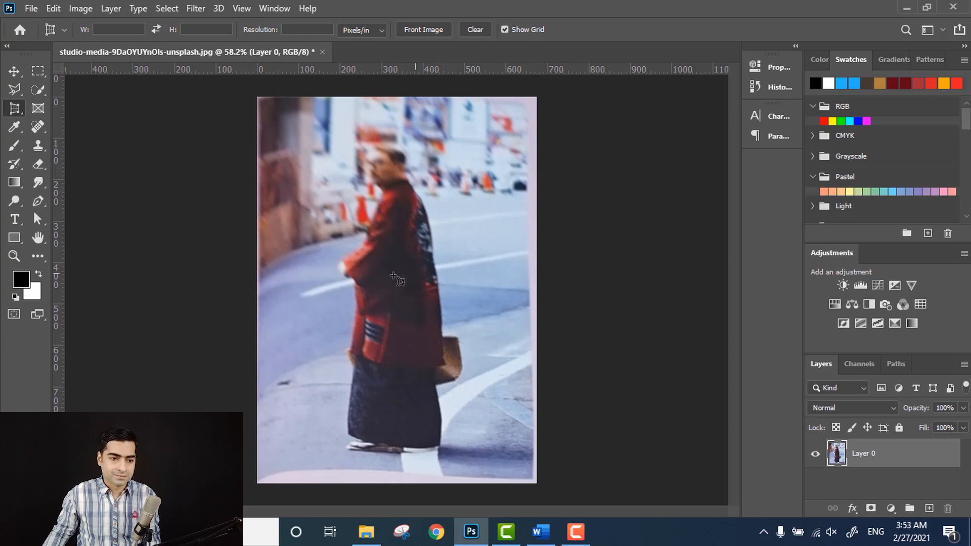
pyautogui.scroll(-2, 351, 269)
pyautogui.hotkey('ctrl', 'z')
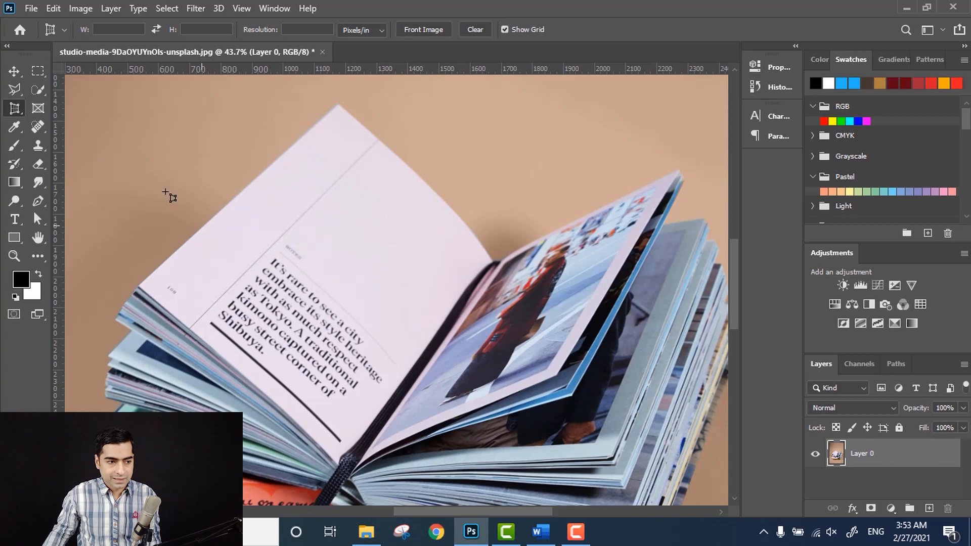
# Perspective-crop the image to the text paragraph on the open book's page, including the thick line beneath it
pyautogui.rightClick(22, 106)
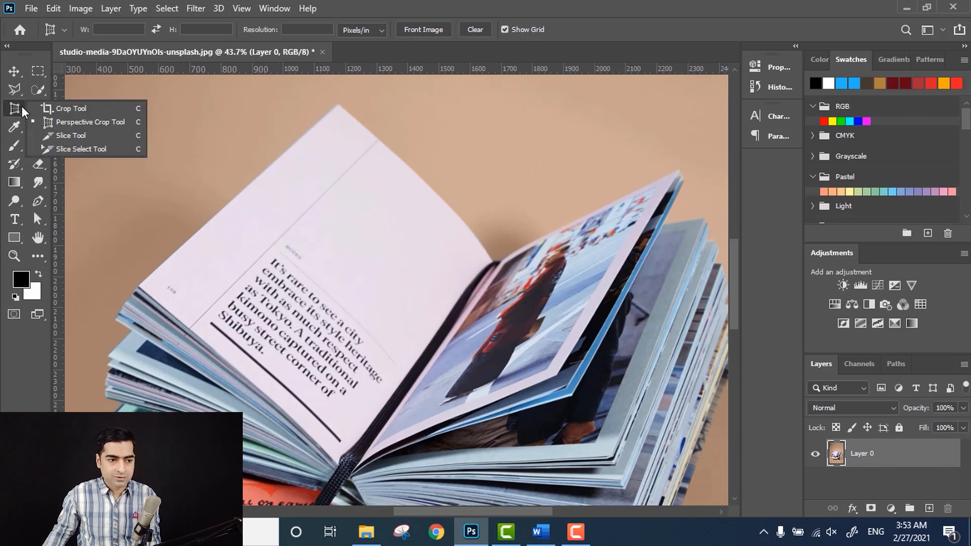
pyautogui.click(63, 123)
pyautogui.click(201, 320)
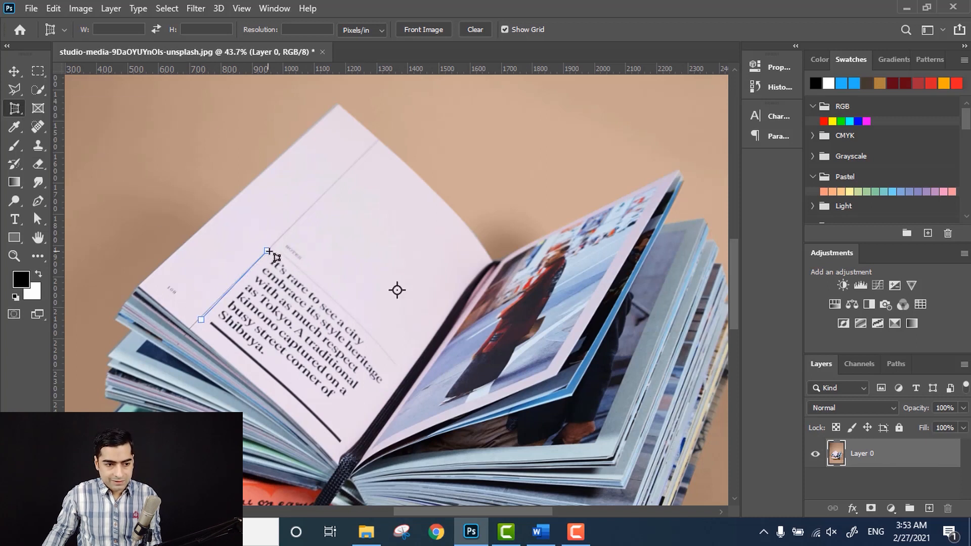
pyautogui.click(276, 249)
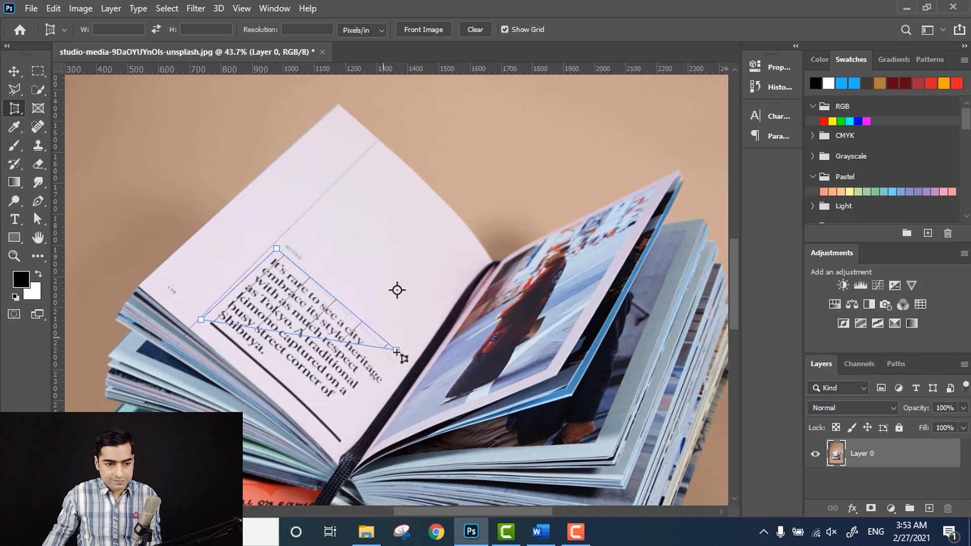
pyautogui.click(401, 372)
pyautogui.click(342, 446)
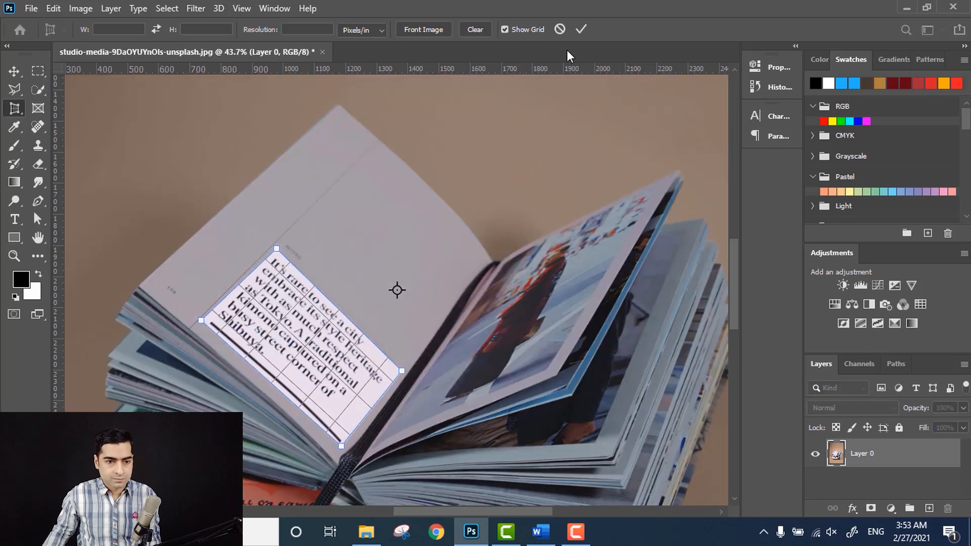
pyautogui.click(582, 31)
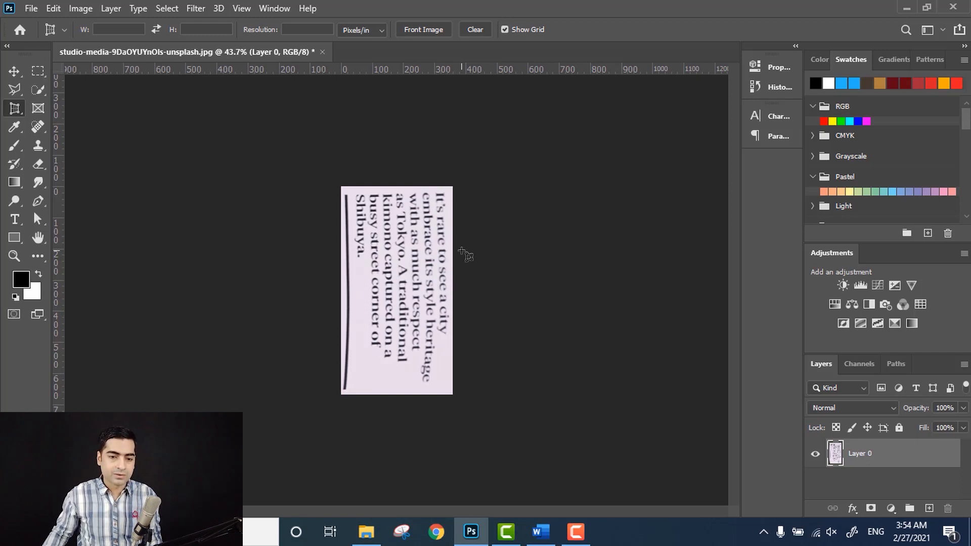
# Rotate the canvas view to -90° so the cropped paragraph reads horizontally
pyautogui.press('r')
pyautogui.moveTo(484, 263); pyautogui.dragTo(375, 204)
pyautogui.scroll(5, 383, 278)
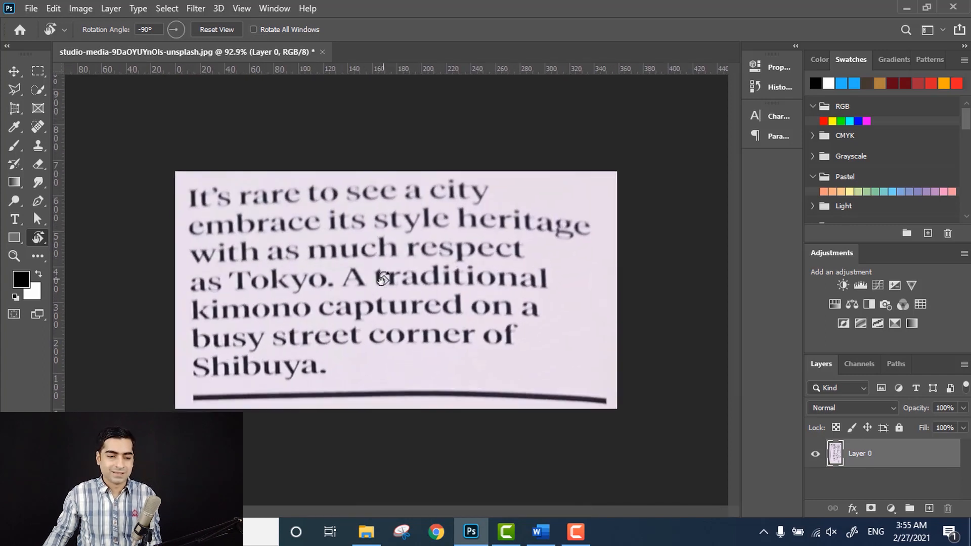
pyautogui.scroll(1, 383, 278)
pyautogui.scroll(-1, 383, 278)
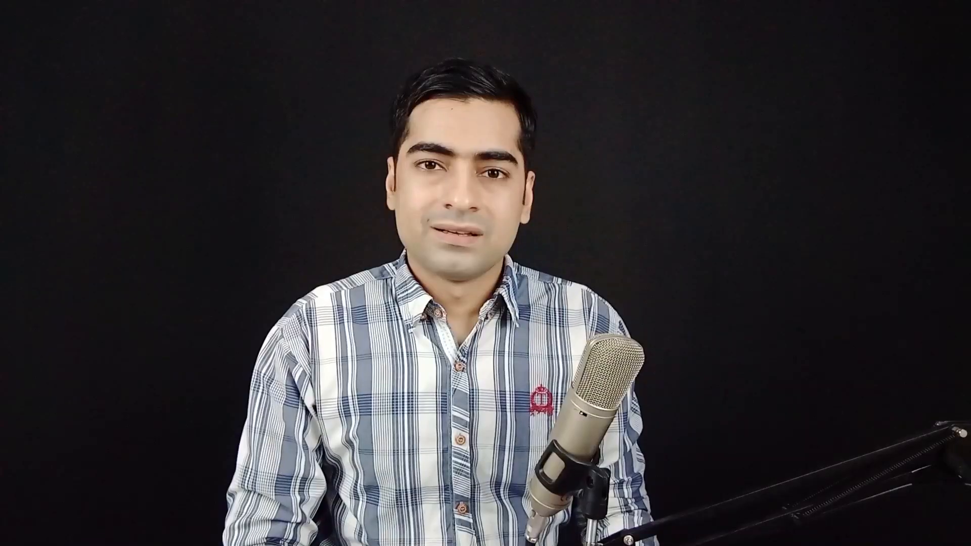